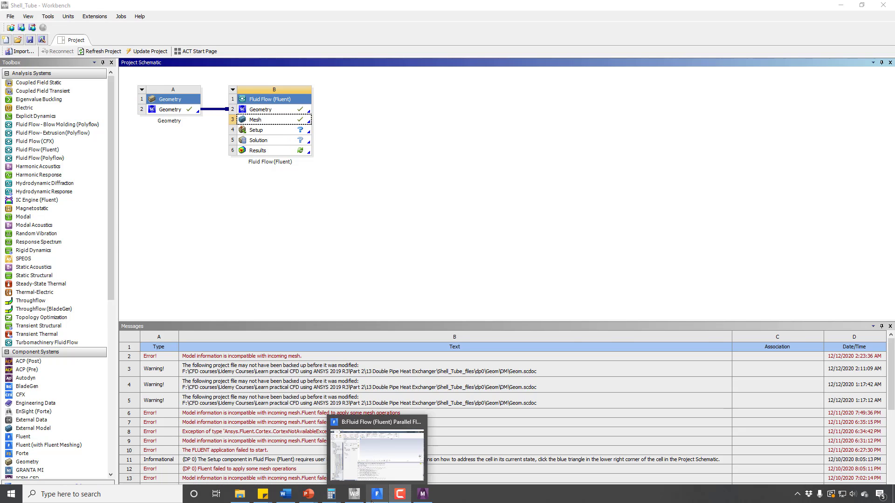
Bring the Fluent session forward and read the console warnings about missing and new interface zones
click(378, 499)
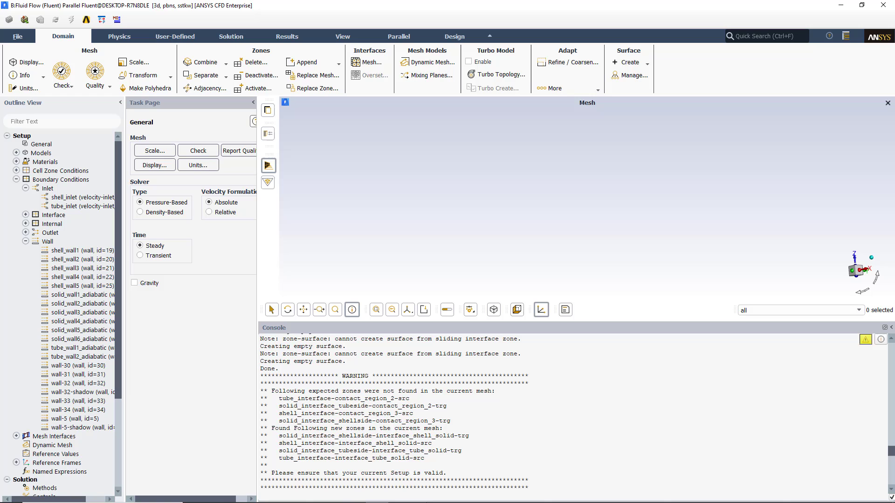
In ANSYS Meshing, orbit and pan the shell-and-tube heat exchanger to view both ends and nozzles
click(422, 498)
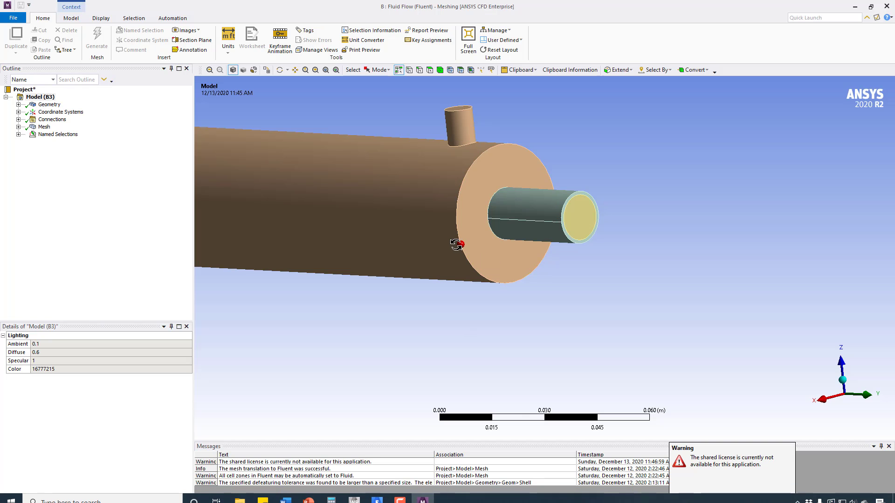
middle_drag(456, 245, 431, 247)
ctrl+middle_drag(392, 211, 519, 233)
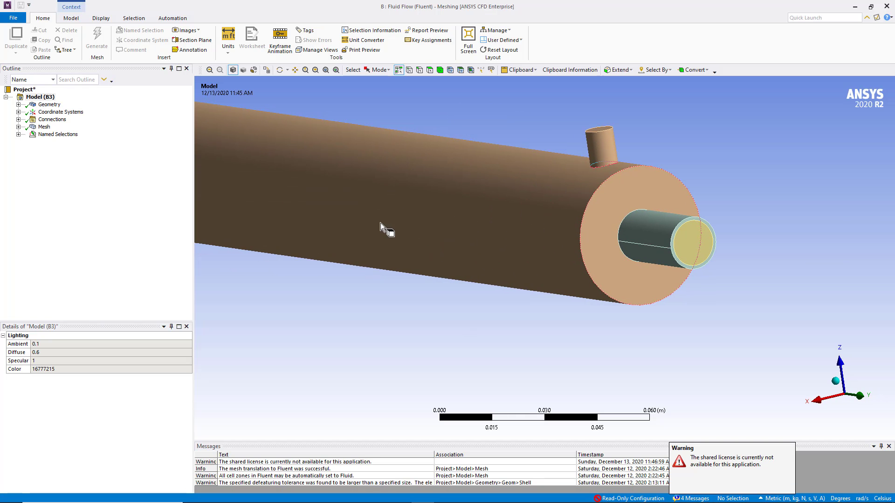
middle_drag(381, 227, 659, 238)
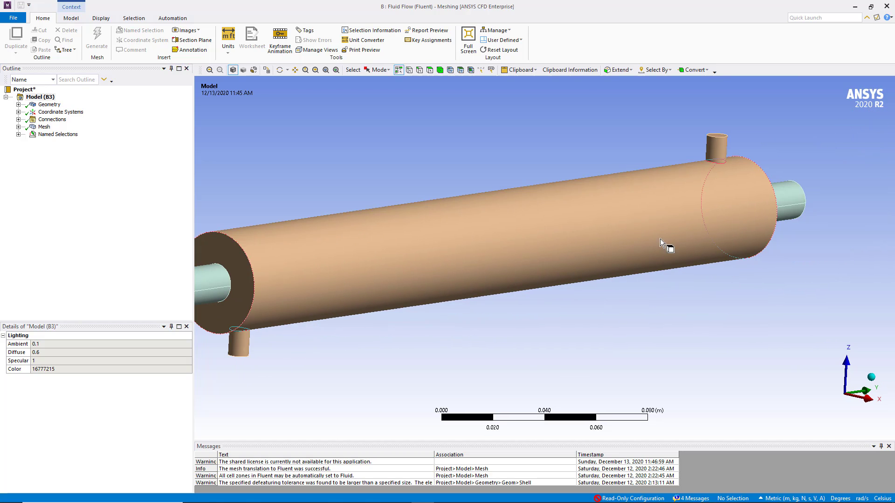
ctrl+middle_drag(367, 260, 509, 243)
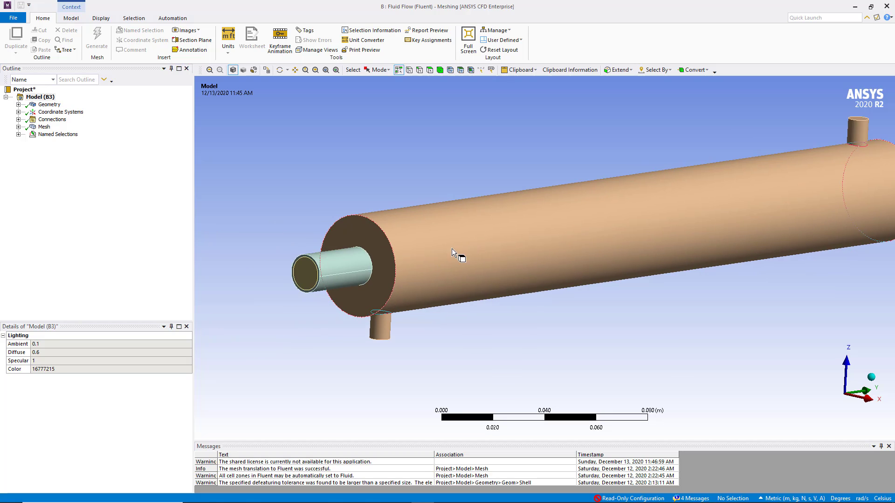
middle_drag(452, 248, 326, 268)
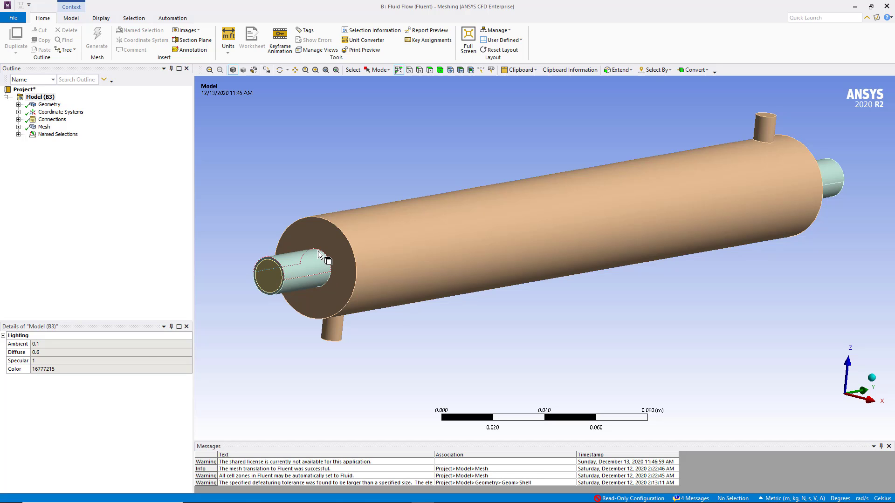
Show the generated mesh and zoom in on the tube inlet's swept cells and the shell's triangles
click(44, 128)
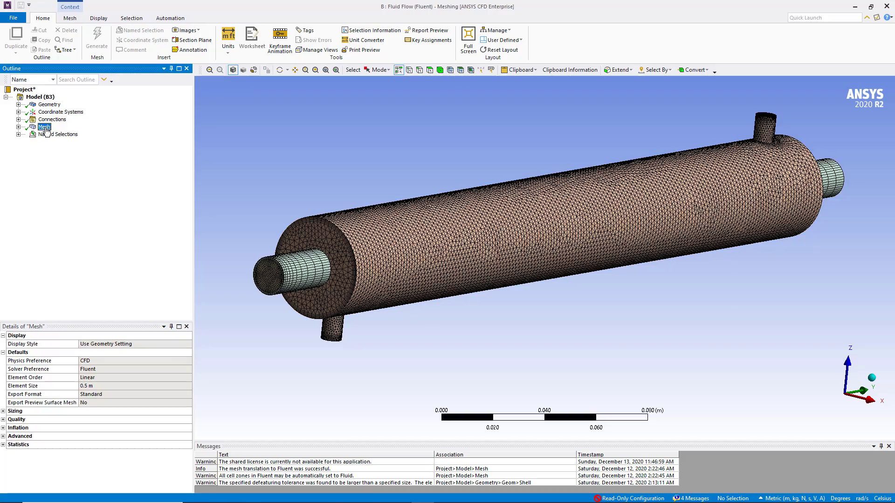
middle_drag(401, 175, 361, 191)
scroll(286, 196, up, 4)
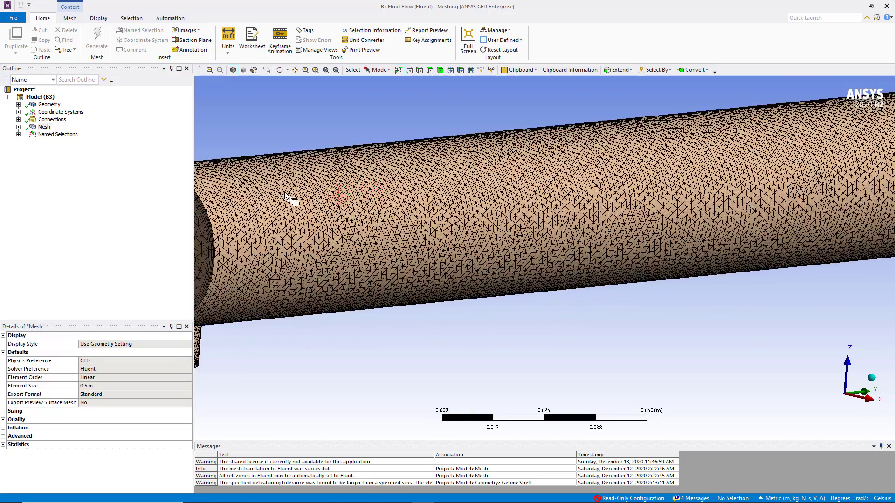
scroll(287, 195, down, 3)
scroll(535, 189, up, 3)
scroll(405, 300, up, 2)
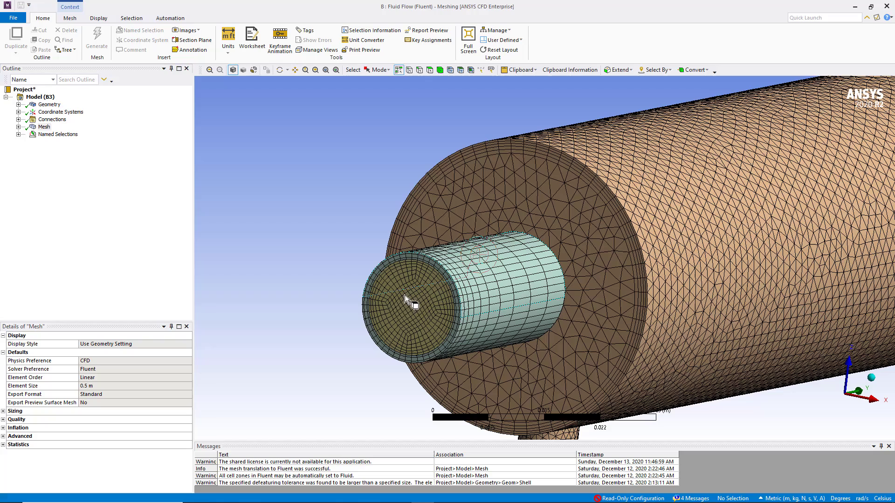
scroll(462, 279, up, 2)
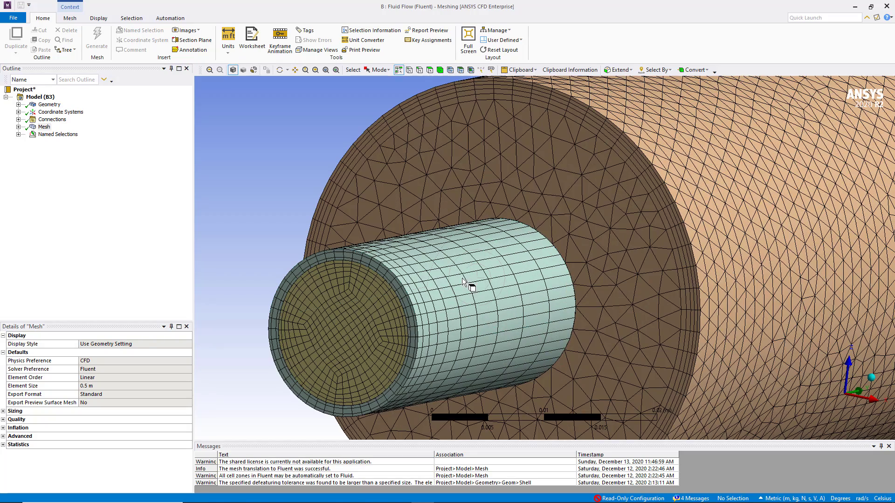
scroll(323, 269, up, 2)
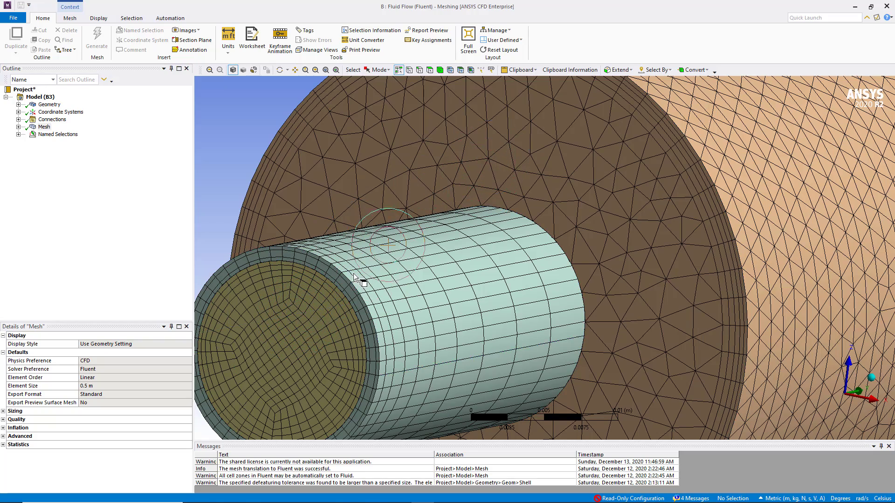
scroll(455, 243, down, 5)
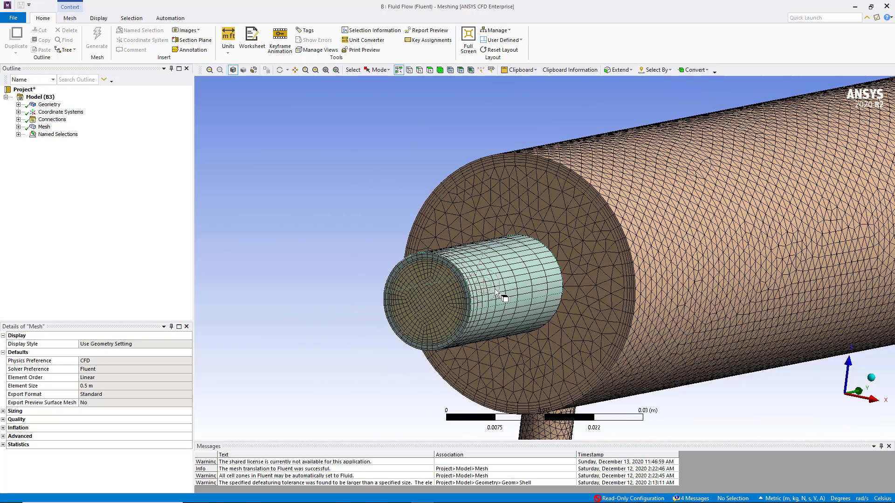
ctrl+middle_drag(495, 289, 368, 205)
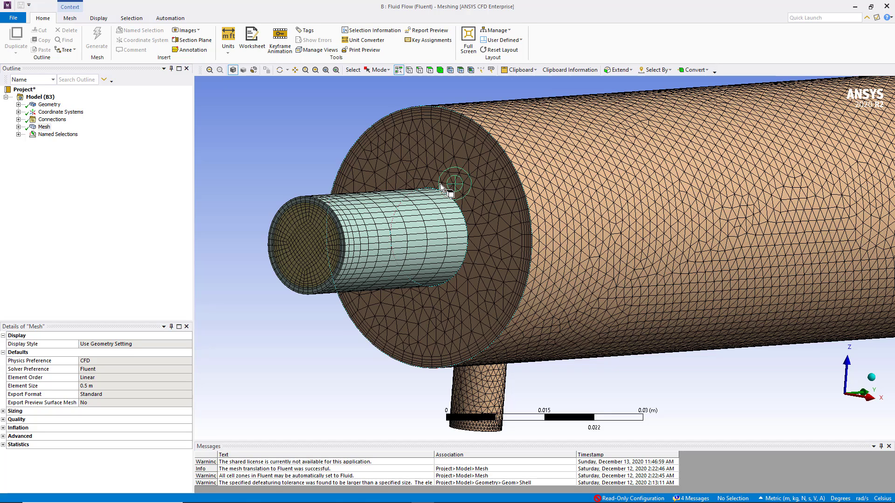
Close the Fluent session and confirm quitting
click(376, 494)
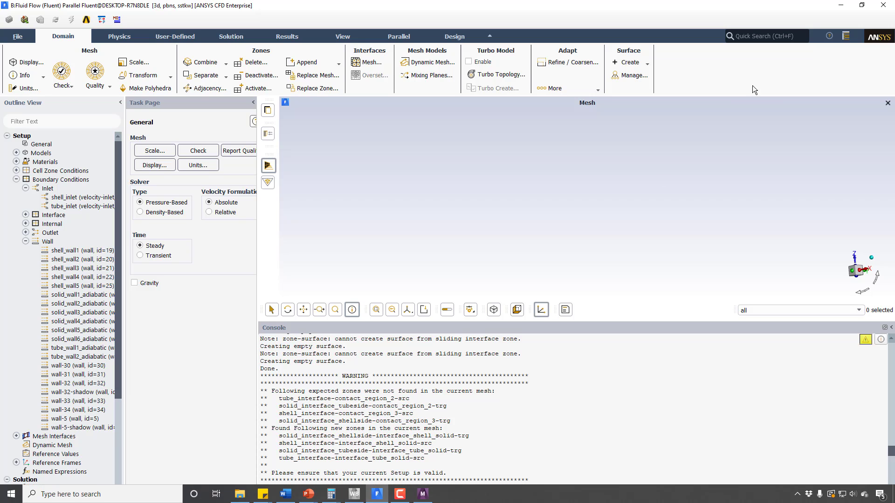
click(880, 10)
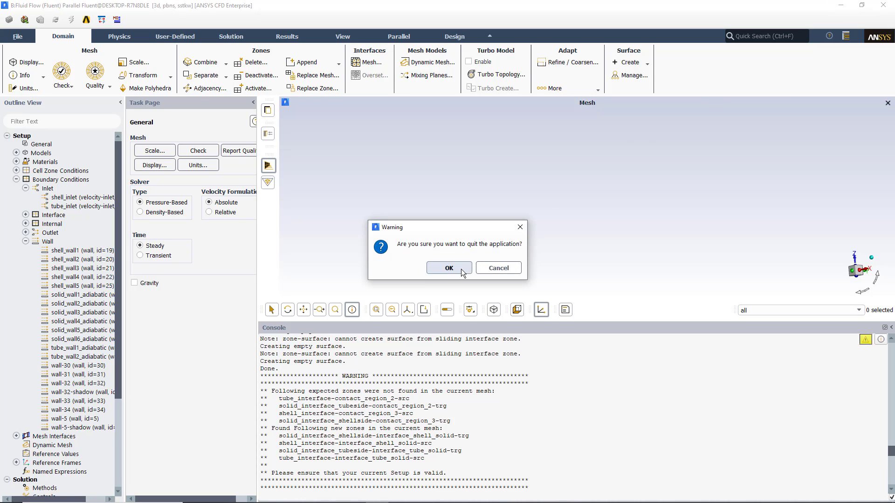
click(460, 267)
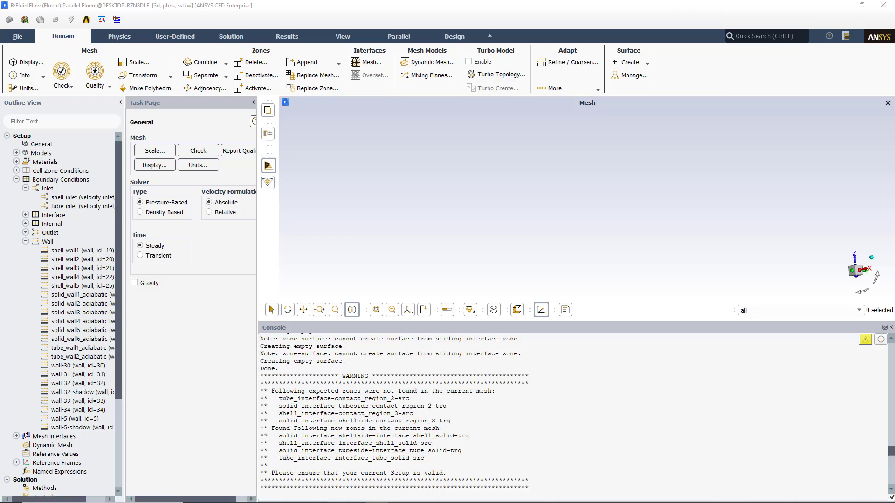
Reset the Fluid Flow Setup cell in Workbench, confirming deletion of its local data
click(353, 496)
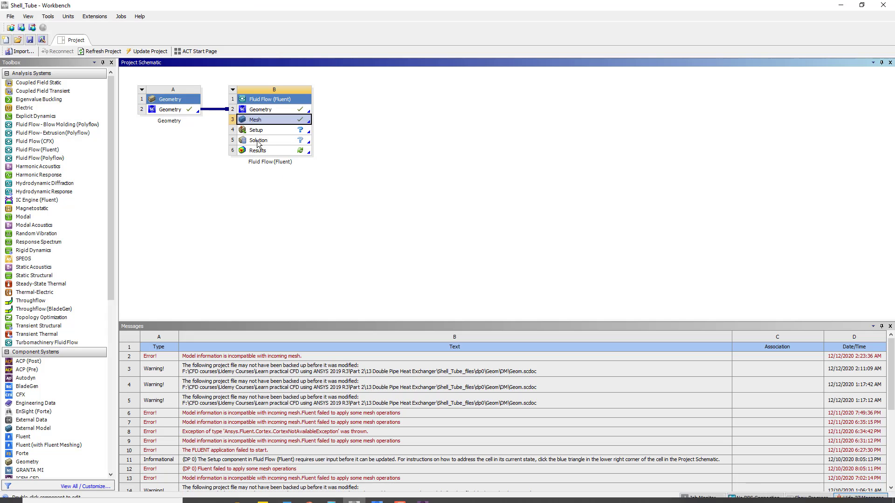
click(422, 494)
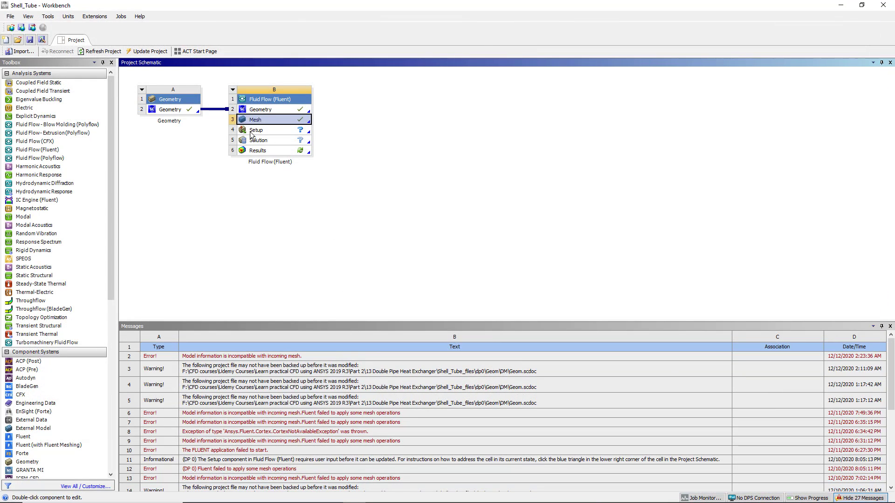
click(252, 132)
right_click(264, 133)
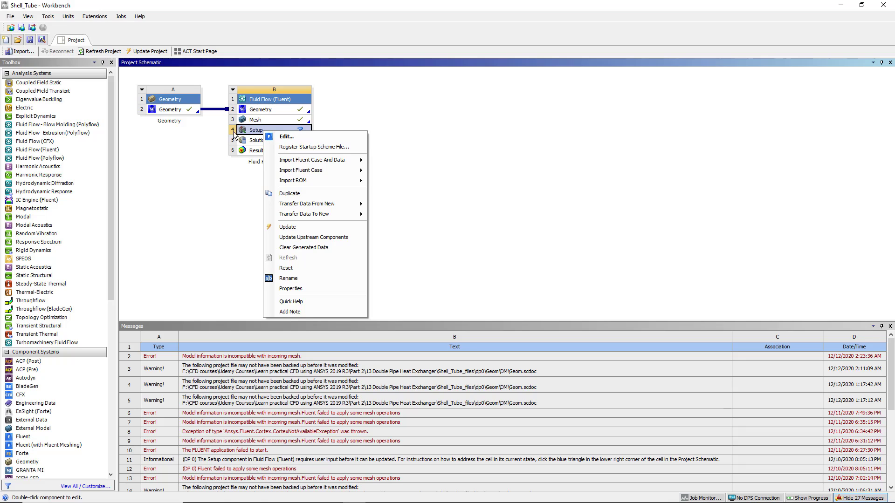
click(301, 269)
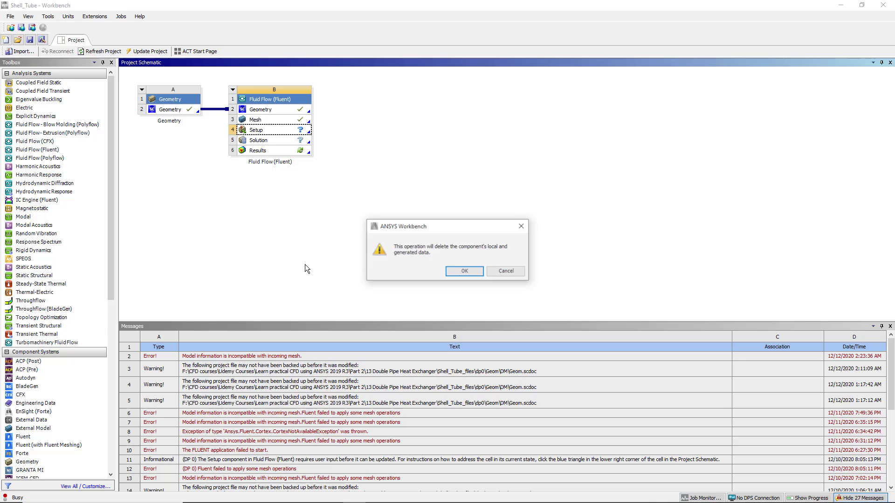
click(453, 273)
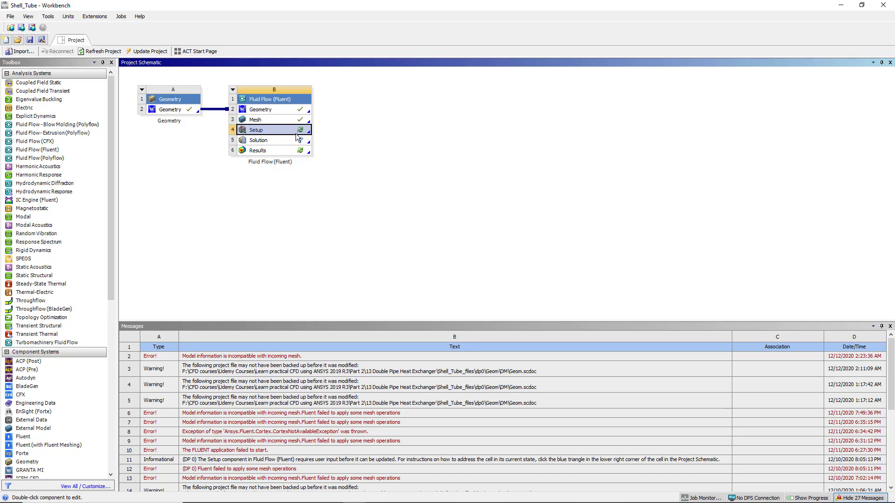
Relaunch Fluent from the Setup cell with the launcher settings to reload the heat exchanger mesh
double_click(268, 132)
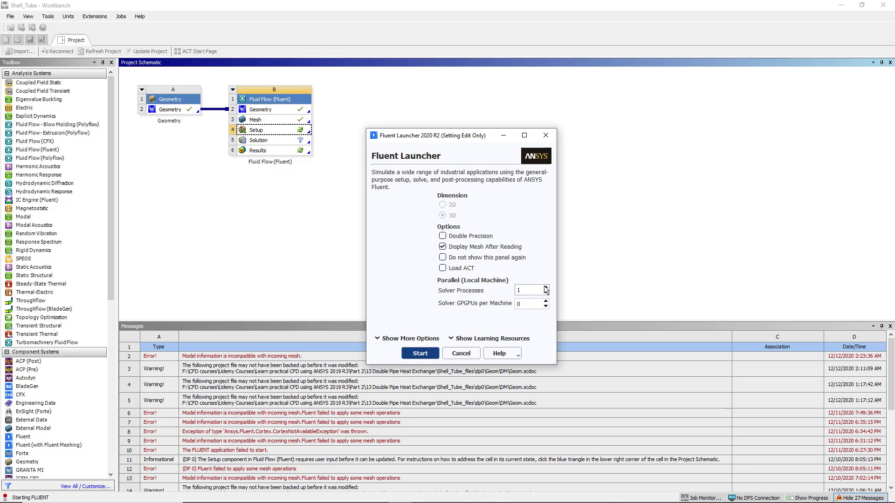
click(419, 353)
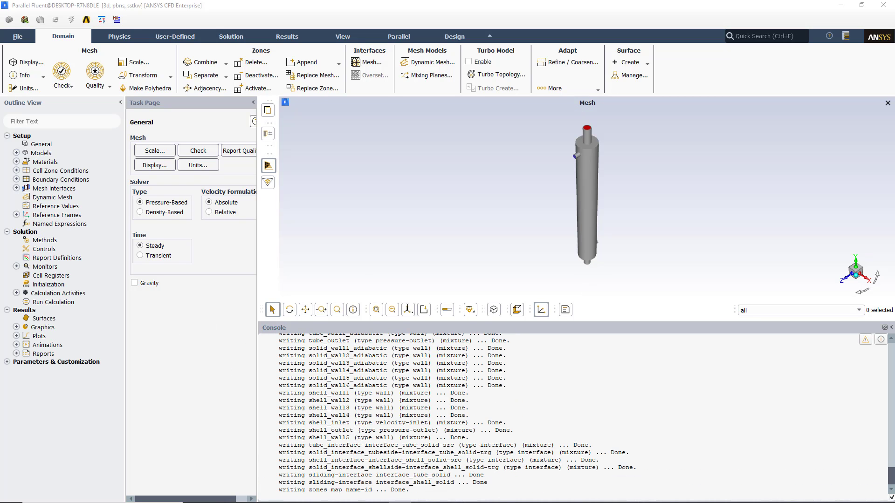
Box-select the shell inlet nozzle, then rotate, zoom and pan to inspect it on the shell end
drag(521, 199, 572, 163)
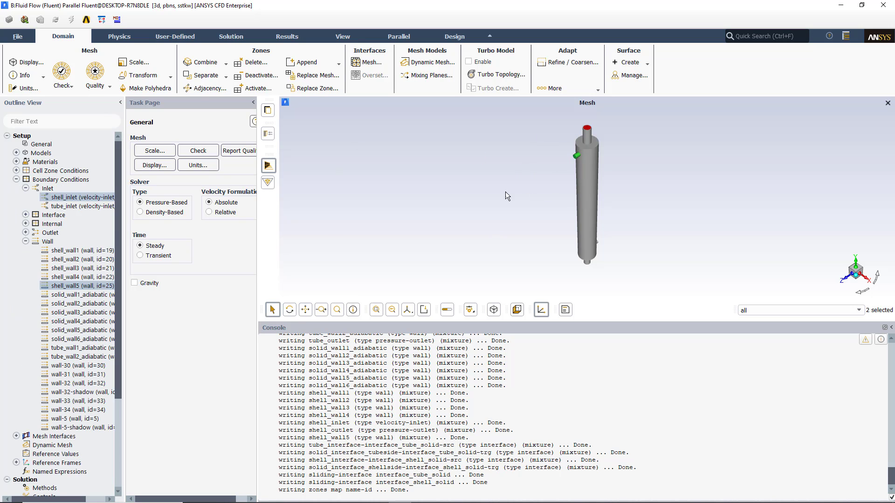
click(289, 310)
drag(452, 219, 482, 218)
mouse_move(613, 168)
mouse_down()
mouse_move(667, 207)
mouse_move(627, 169)
mouse_up()
scroll(627, 169, down, 5)
scroll(627, 169, up, 5)
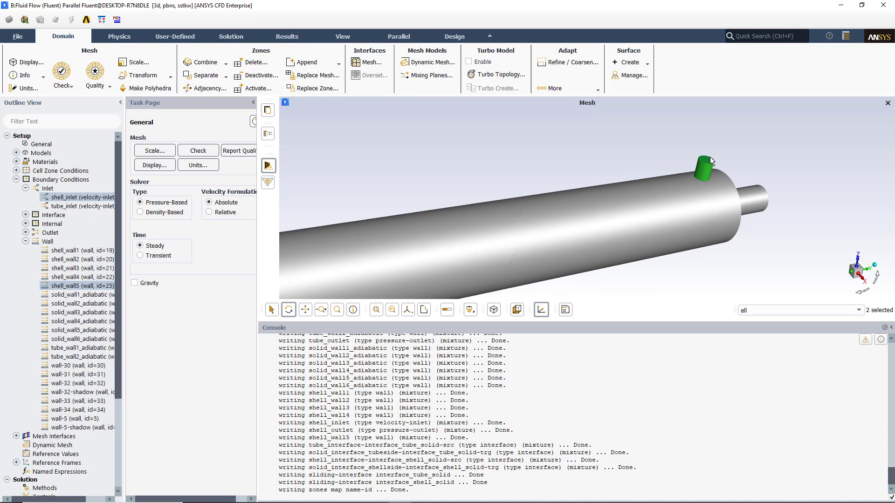
middle_drag(653, 161, 596, 174)
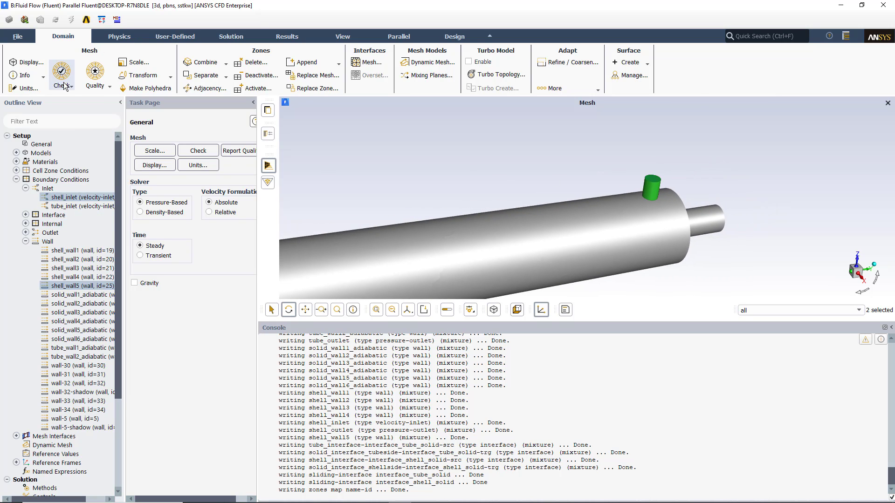
Check the shell_inlet zone's type and ID in Boundary Conditions, then display only shell_inlet
double_click(61, 179)
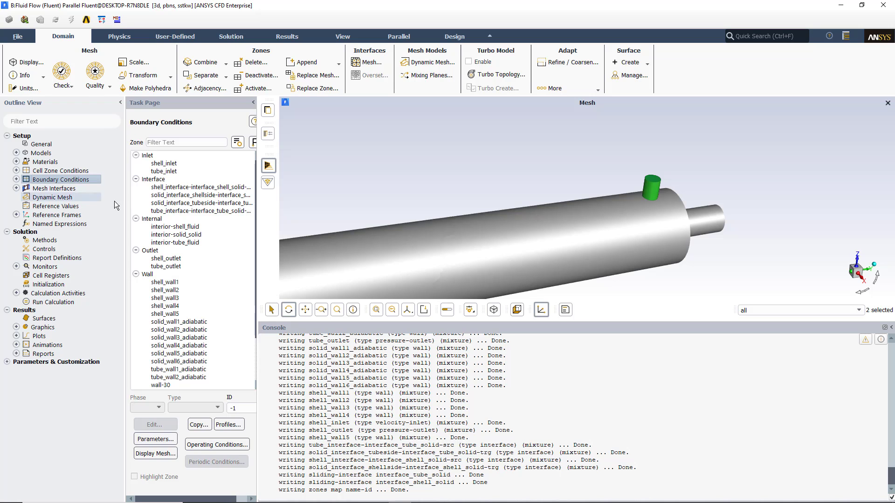
click(171, 164)
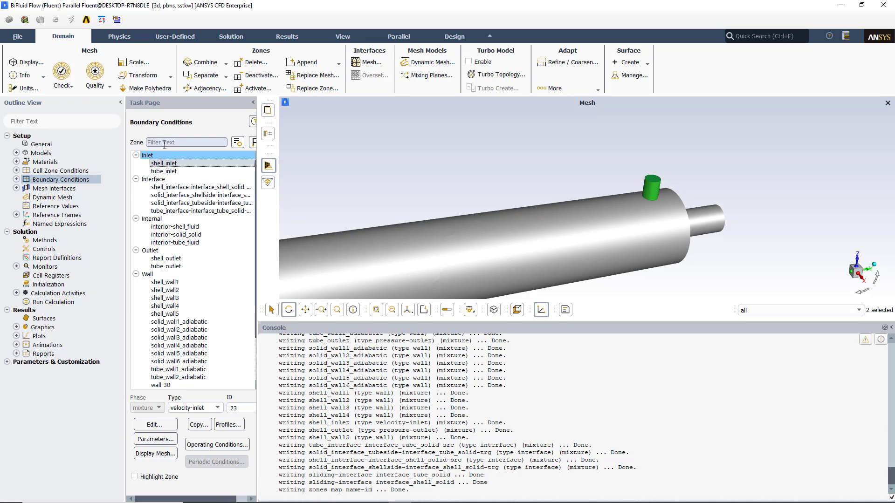
click(32, 62)
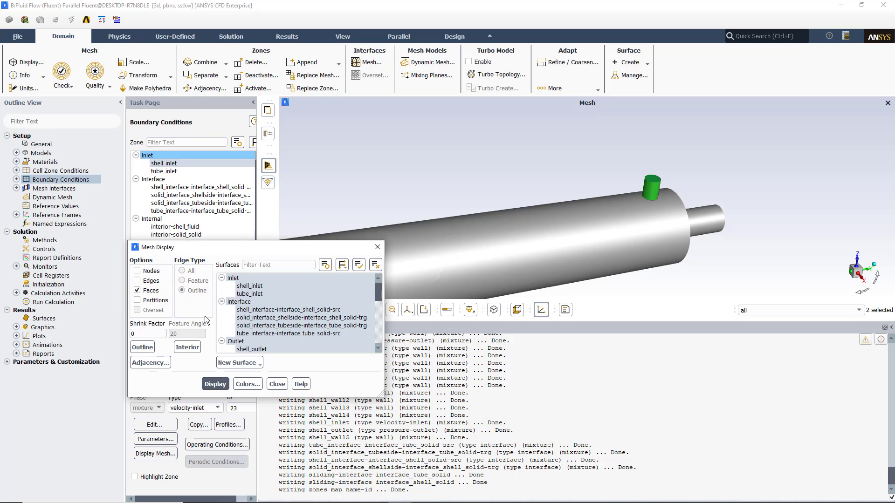
click(375, 265)
click(249, 285)
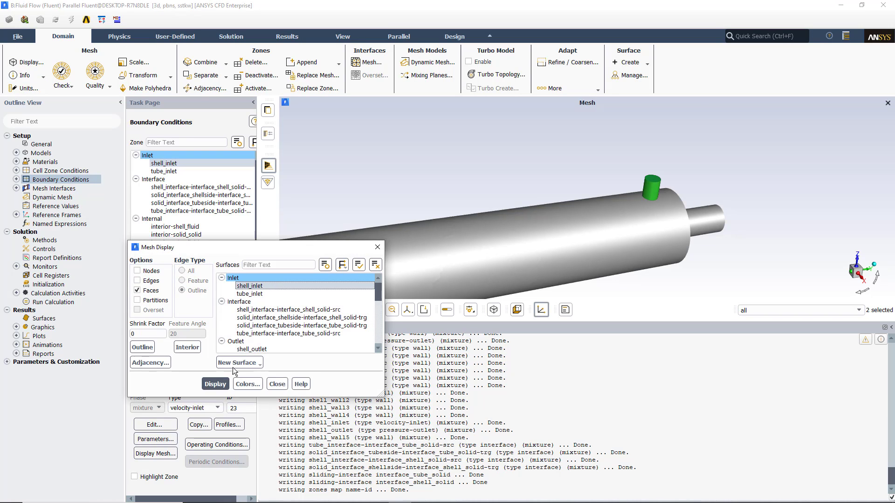
click(215, 384)
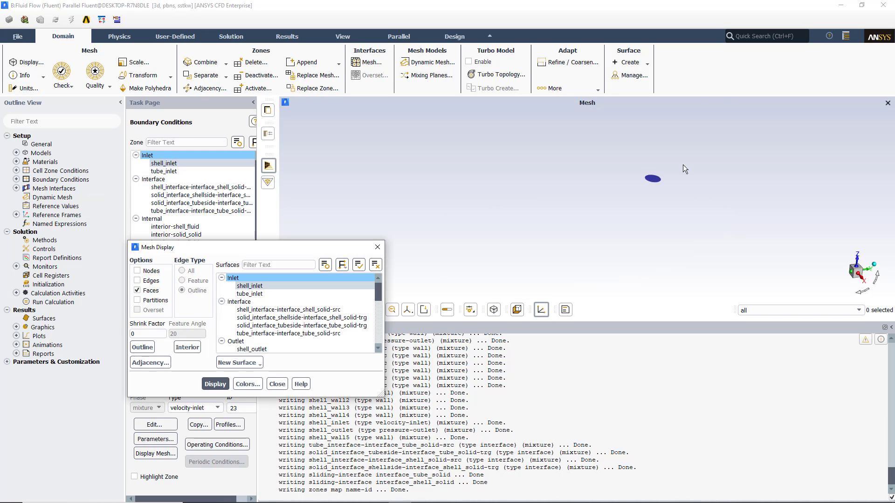
Add tube_inlet, then display the shell and tube outlet surfaces
click(249, 294)
drag(322, 252, 182, 345)
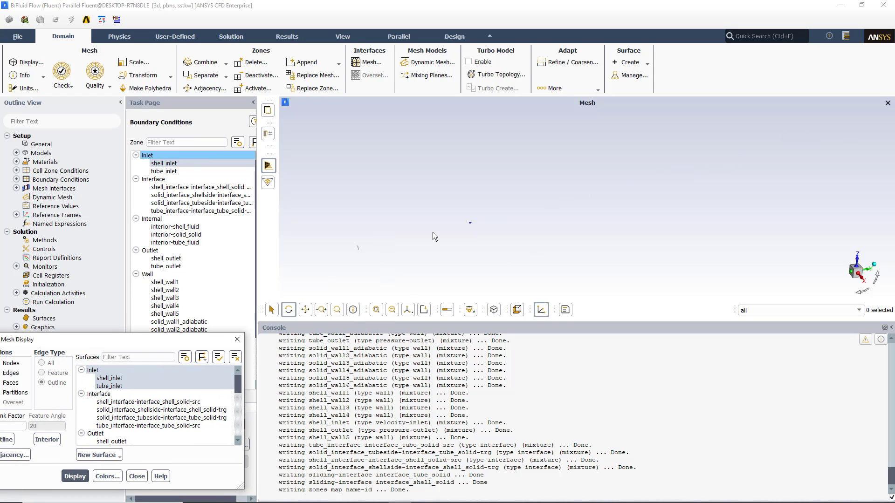
click(304, 310)
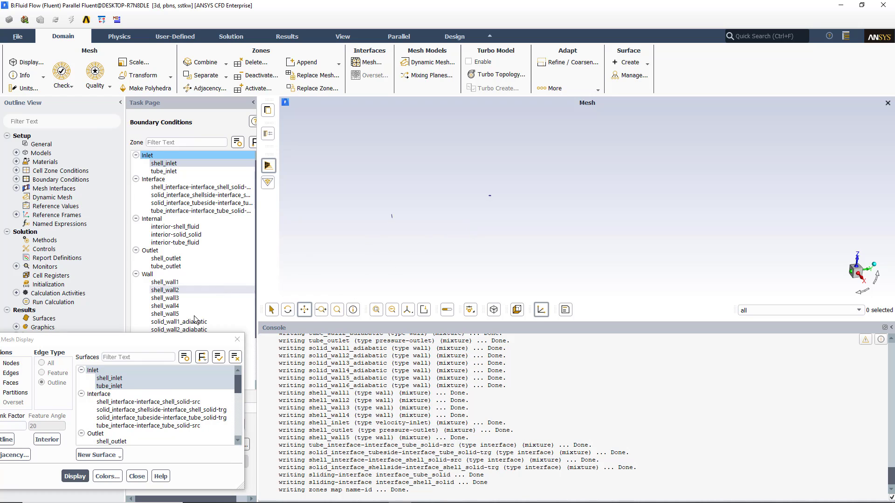
scroll(137, 411, down, 2)
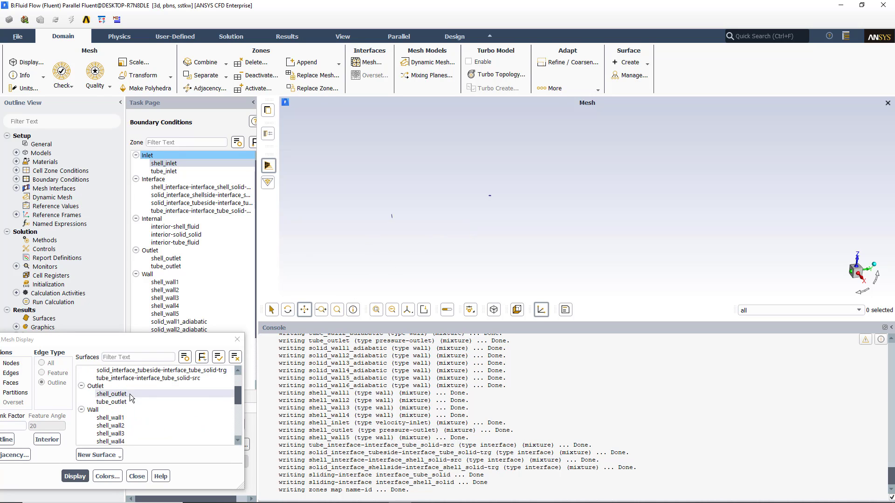
click(95, 386)
click(82, 477)
Display the range of wall surfaces, then the four interface surfaces
drag(110, 417, 126, 453)
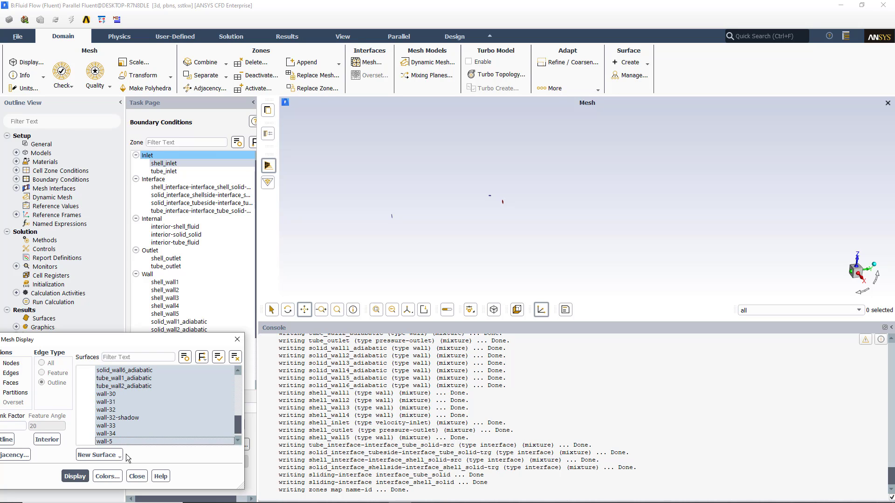
click(75, 476)
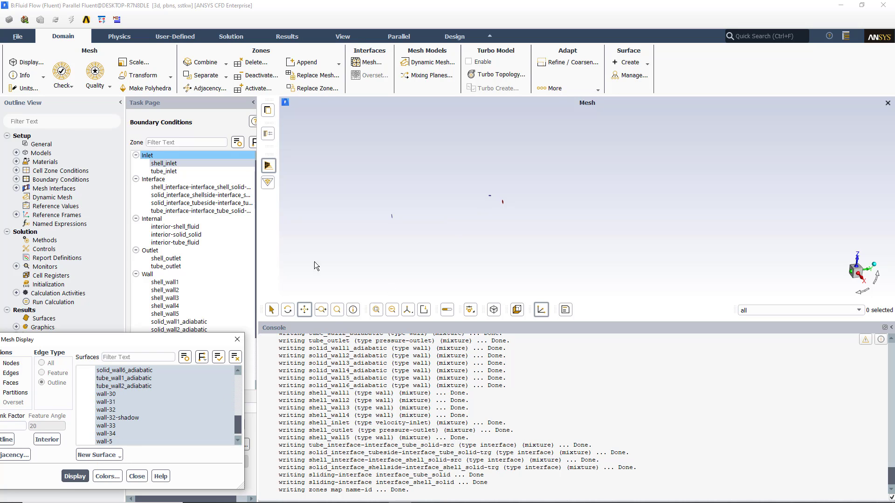
click(73, 476)
scroll(181, 391, up, 5)
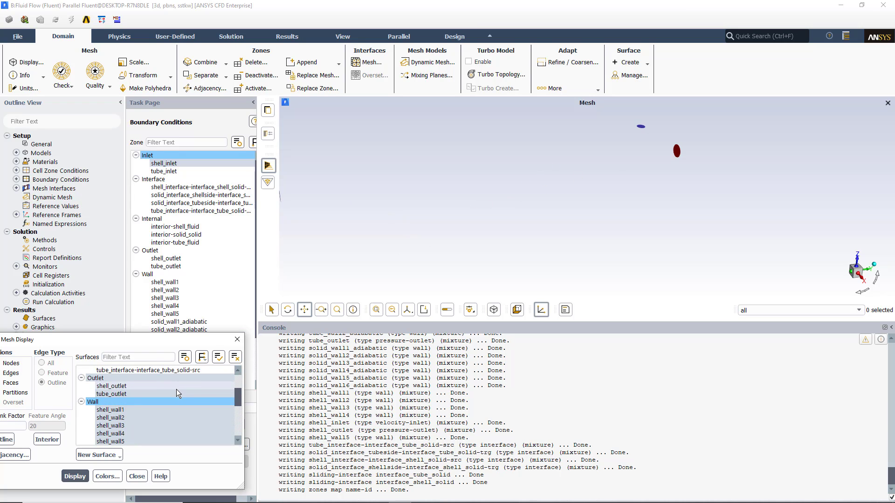
scroll(178, 393, up, 2)
drag(137, 395, 137, 416)
click(78, 475)
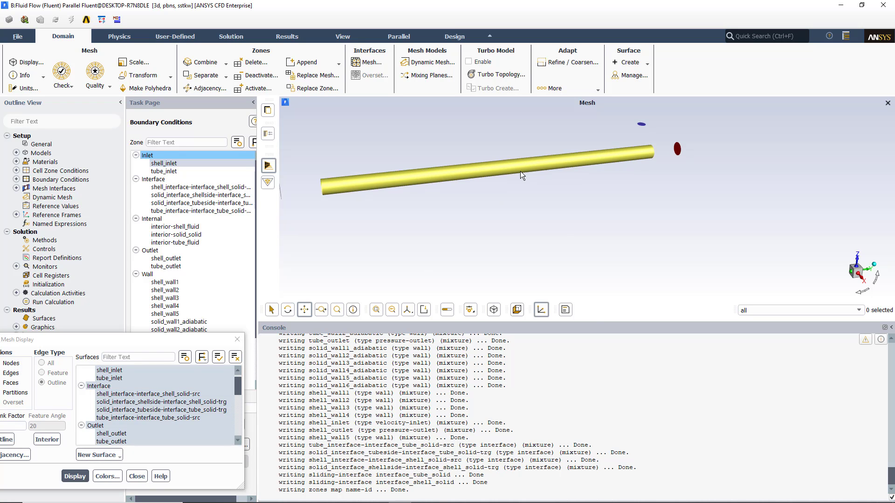
Select every surface and display the complete mesh with edges
scroll(164, 397, down, 2)
scroll(163, 393, down, 6)
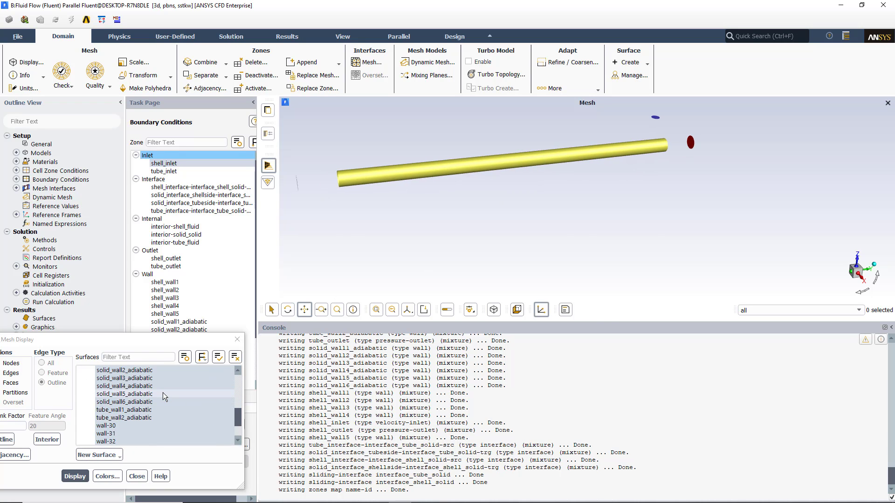
click(139, 441)
click(75, 473)
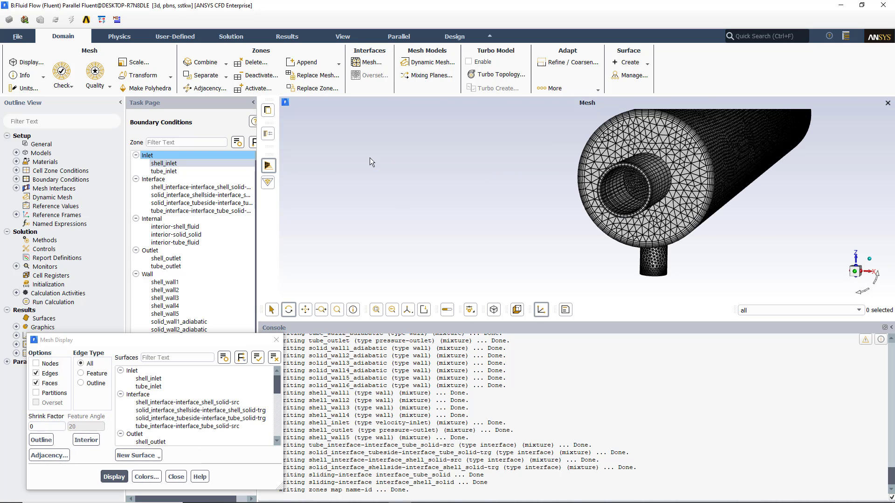
Redisplay the mesh with tube_inlet and shell_inlet selected, rotating to view the shell end and tube inlet
drag(518, 152, 585, 166)
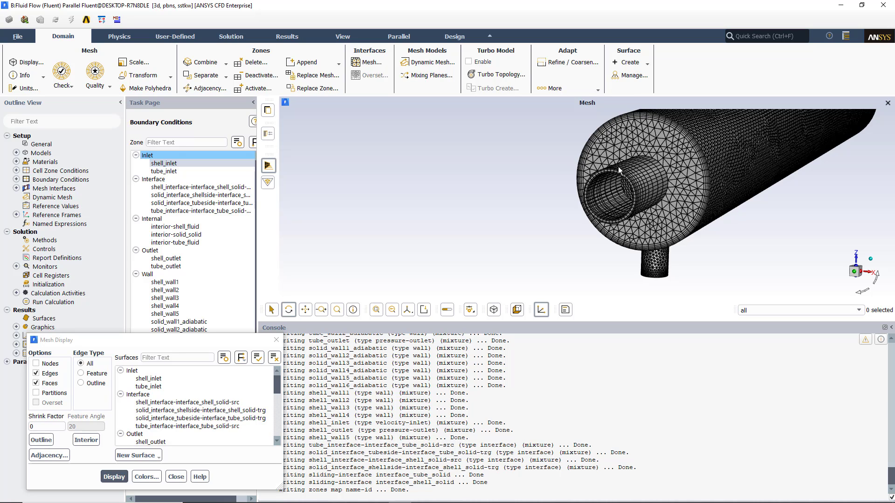
click(153, 379)
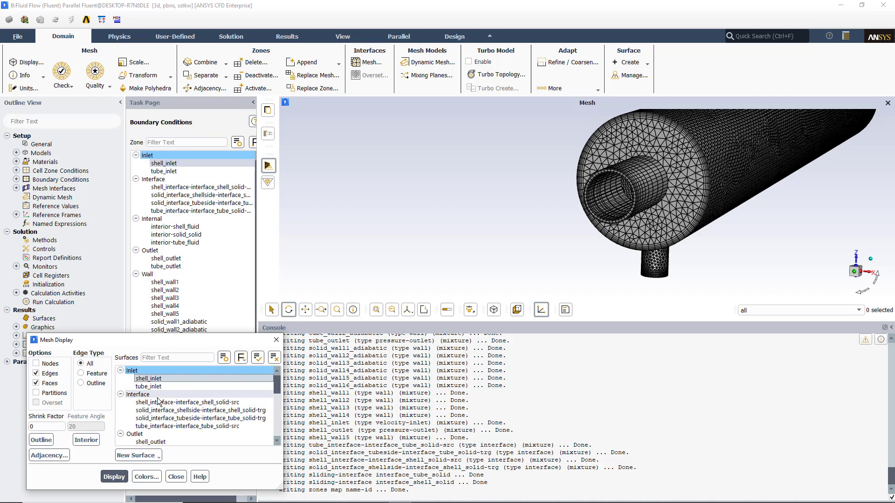
click(148, 386)
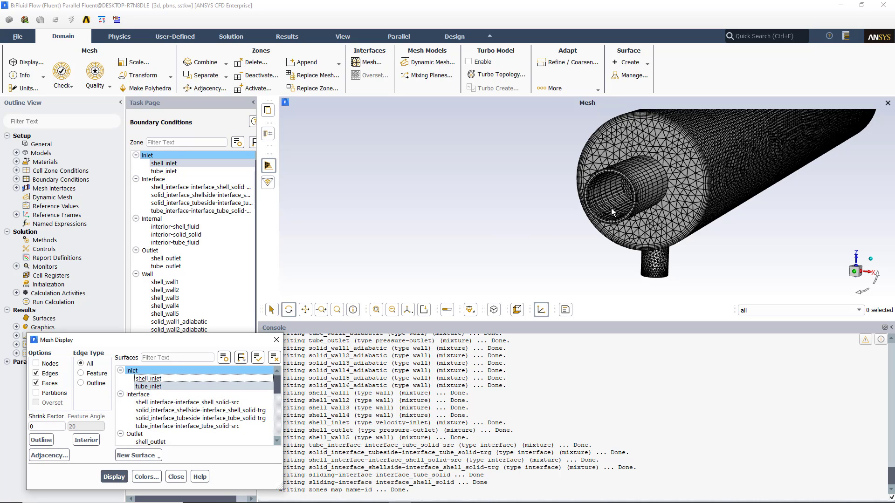
click(113, 476)
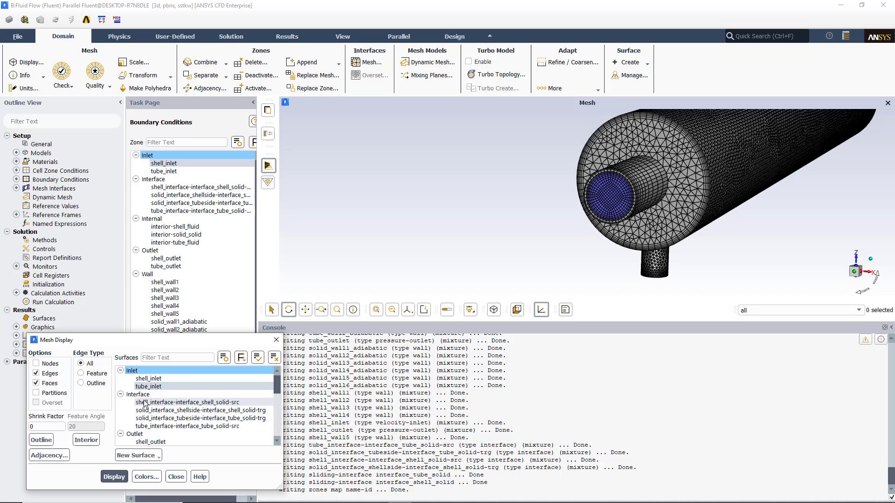
click(162, 381)
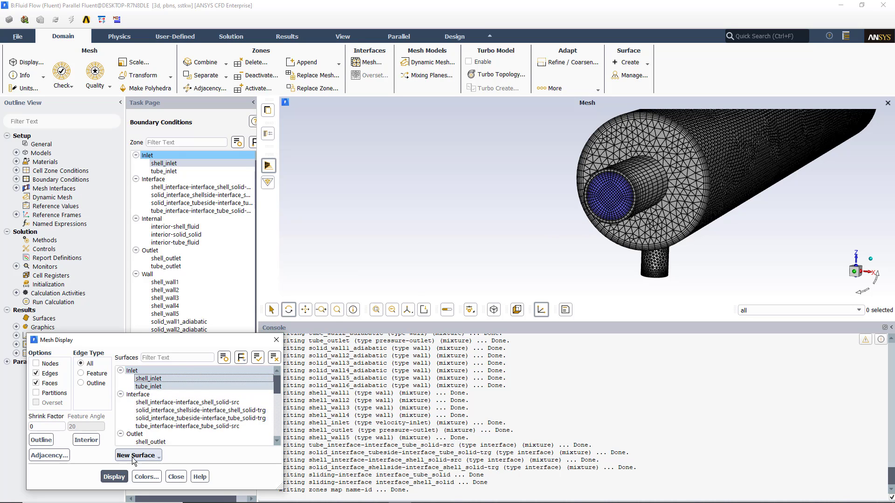
drag(547, 165, 398, 183)
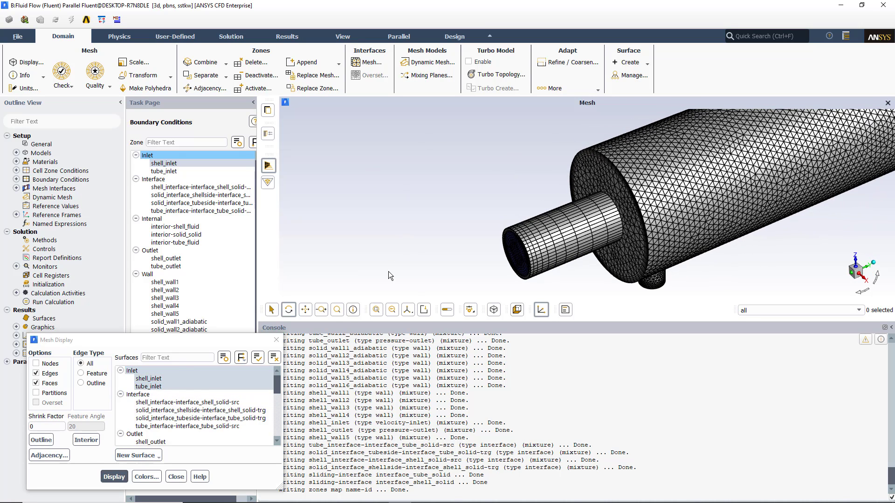
Colour the mesh zones by ID, reset the colours, and redraw the mesh
click(146, 476)
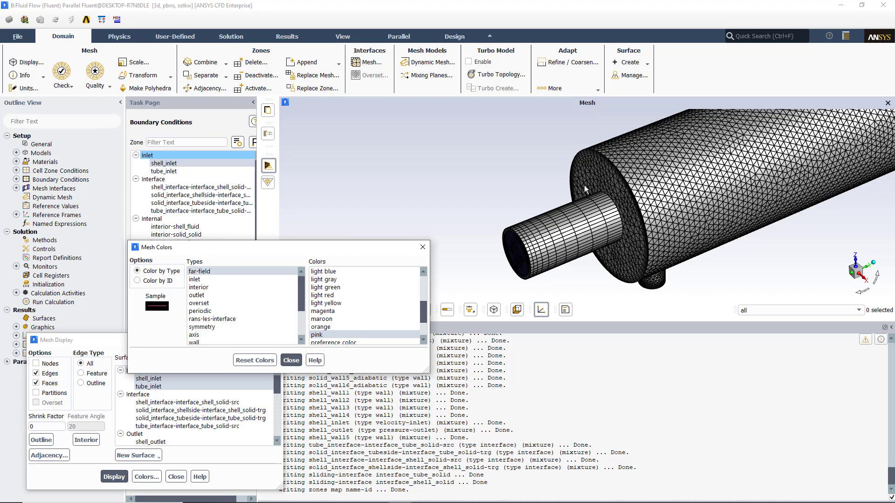
click(150, 282)
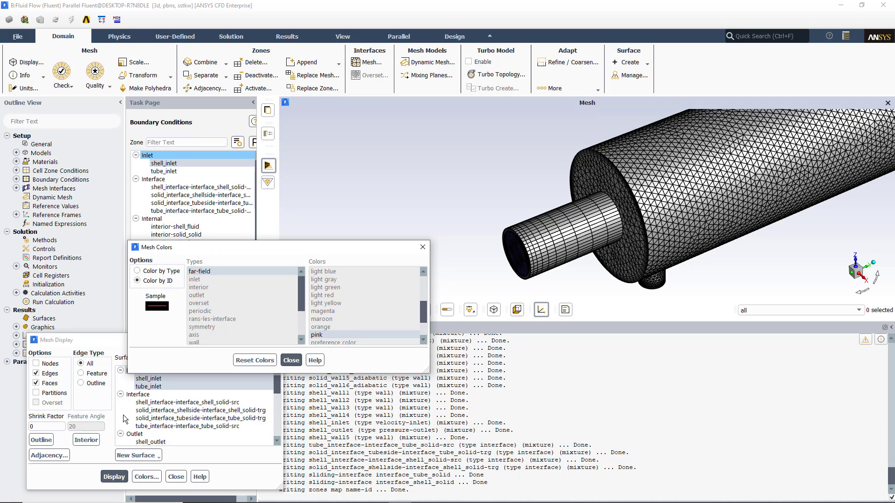
click(258, 362)
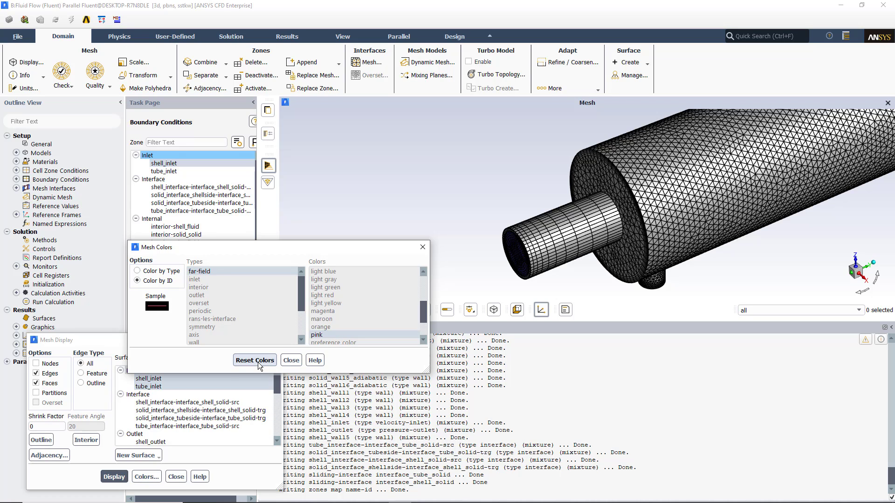
click(114, 477)
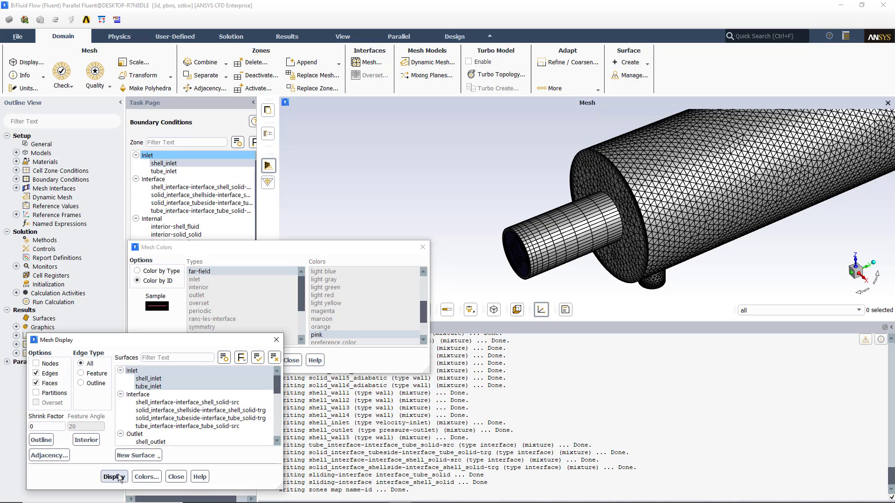
drag(528, 224, 599, 168)
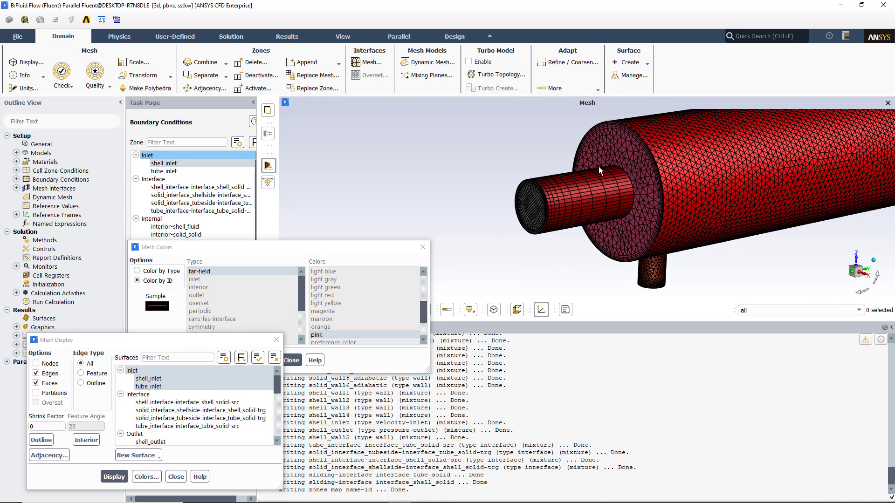
Switch off Faces to redraw the mesh as an edges-only wireframe, then add an interface surface
click(47, 383)
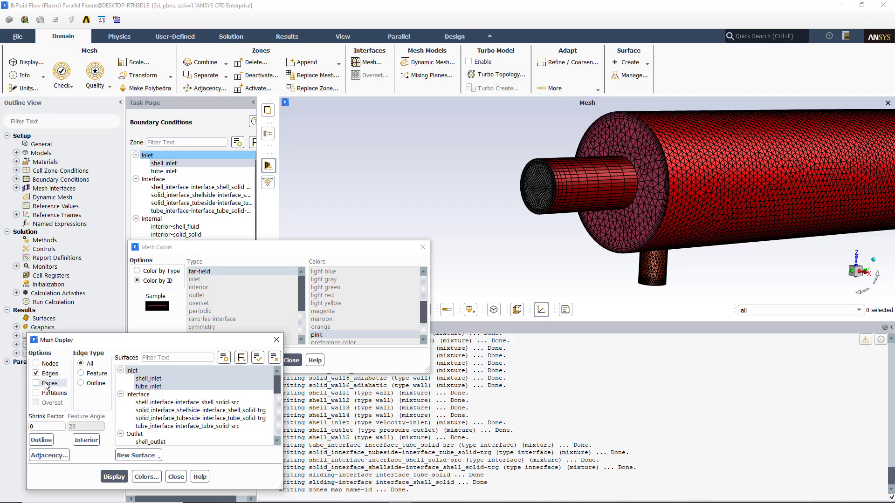
click(113, 477)
drag(769, 166, 875, 171)
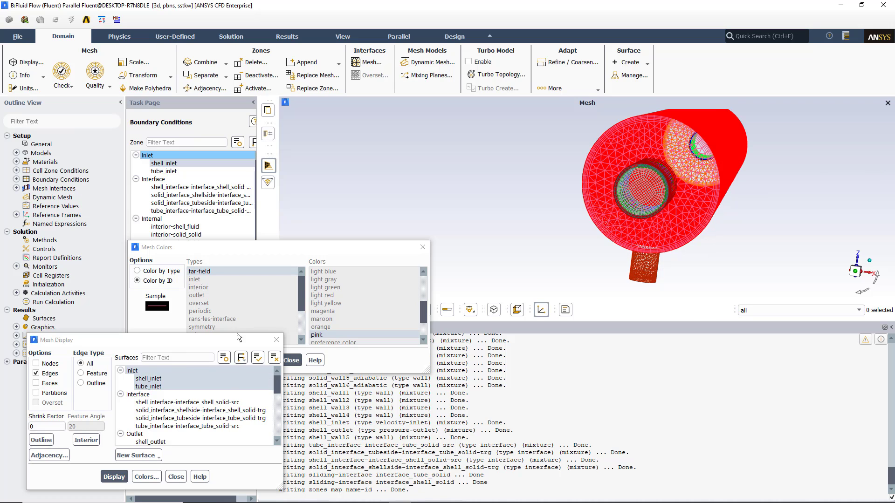
ctrl+click(191, 412)
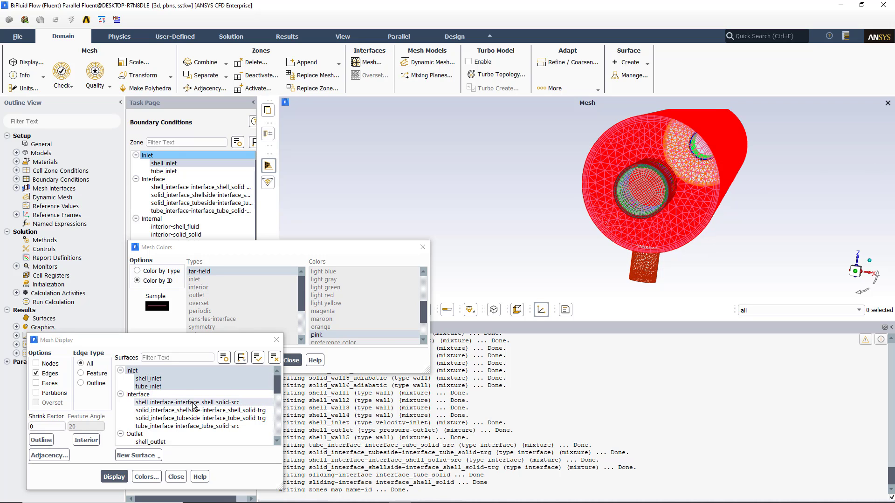
Add the four interface surfaces and the outlet surfaces to the wireframe and view it obliquely
mouse_move(647, 198)
mouse_down()
mouse_move(605, 197)
mouse_move(653, 194)
mouse_up()
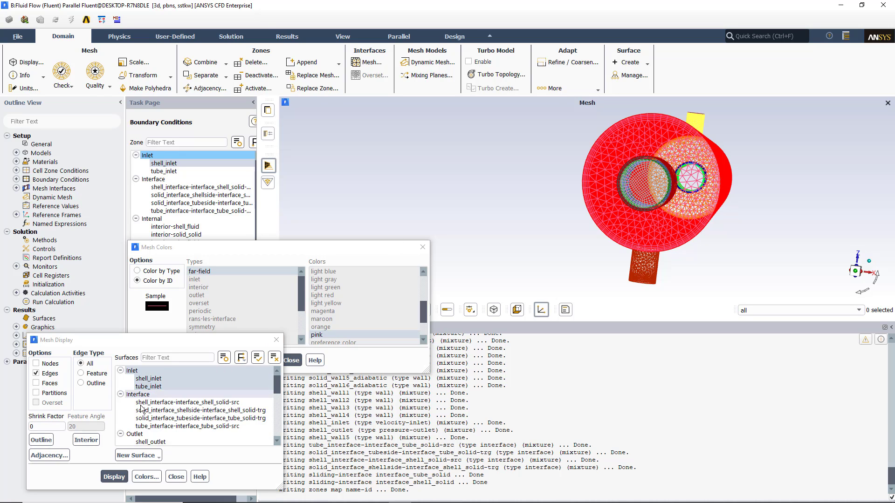
drag(145, 403, 149, 426)
click(114, 476)
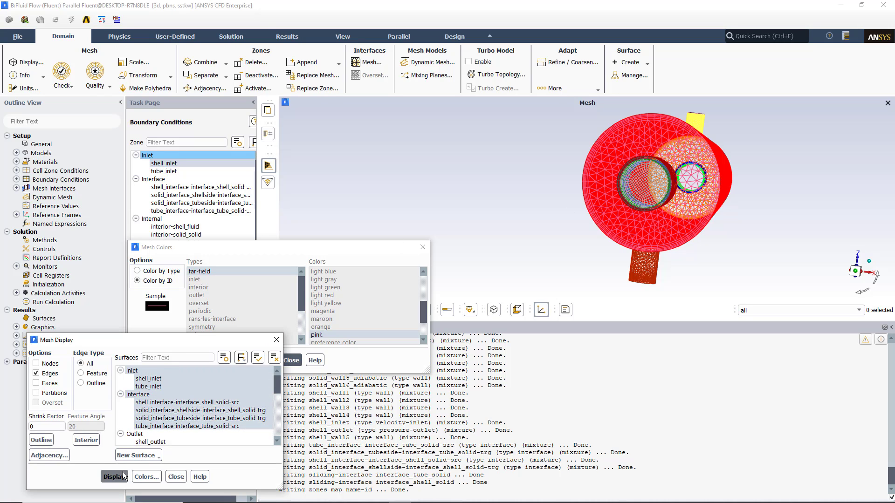
scroll(185, 414, down, 1)
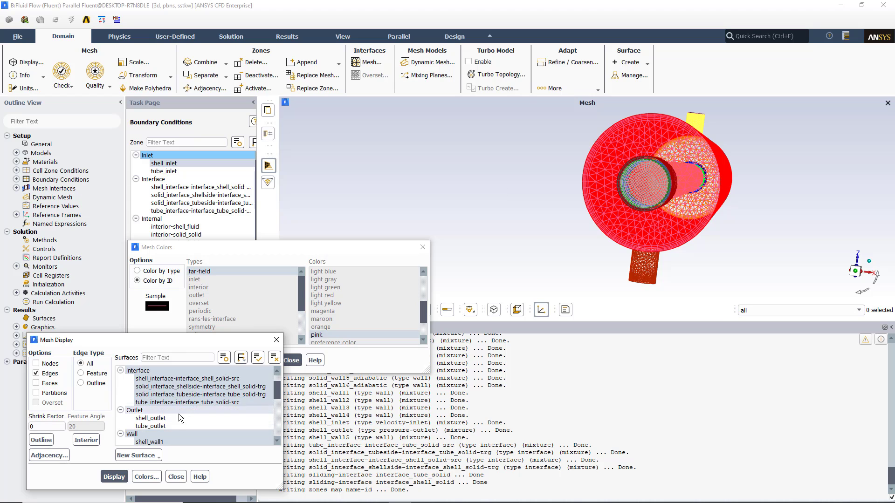
drag(168, 418, 168, 425)
click(114, 477)
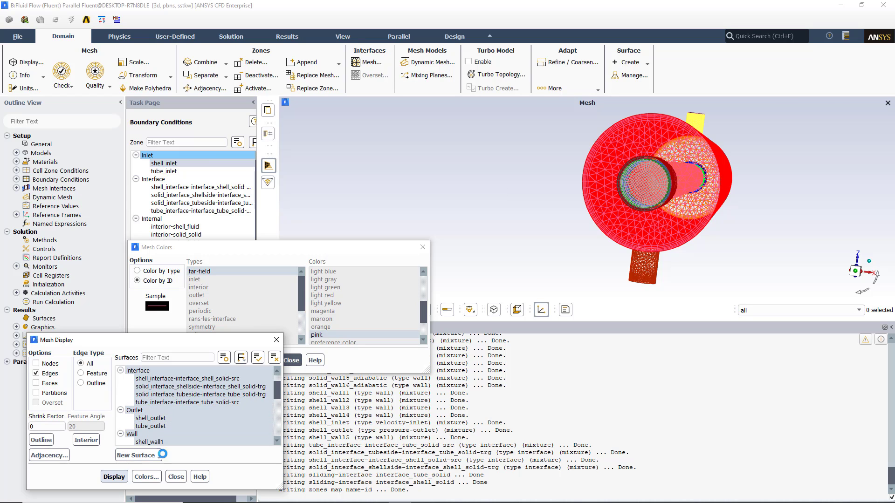
drag(680, 183, 647, 256)
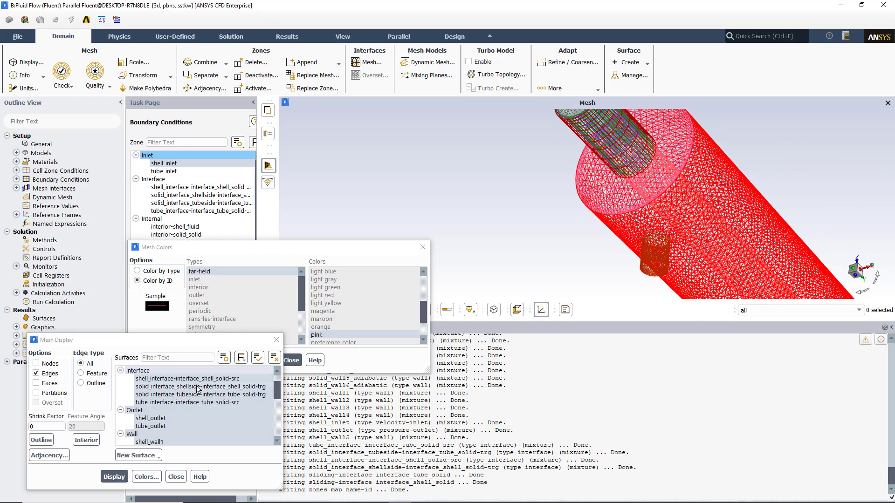
click(123, 476)
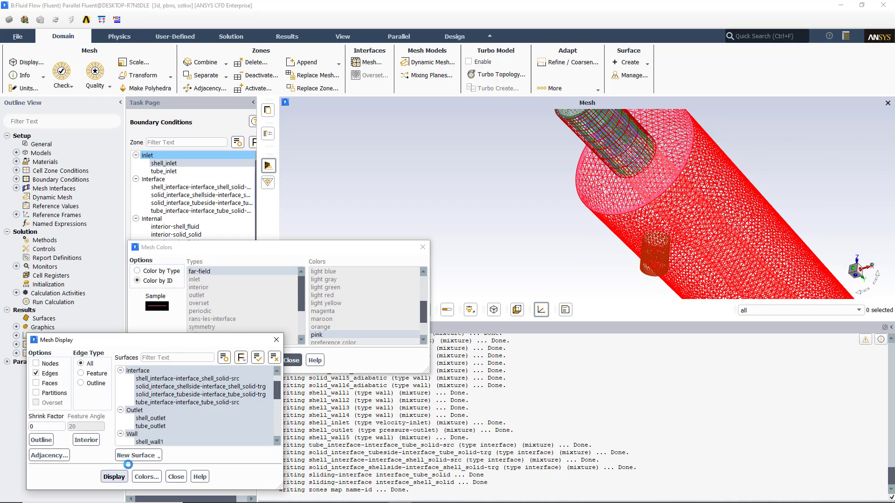
Turn Faces back on and redisplay the mesh with filled surfaces
click(36, 383)
click(114, 476)
drag(652, 226, 657, 169)
scroll(205, 411, down, 2)
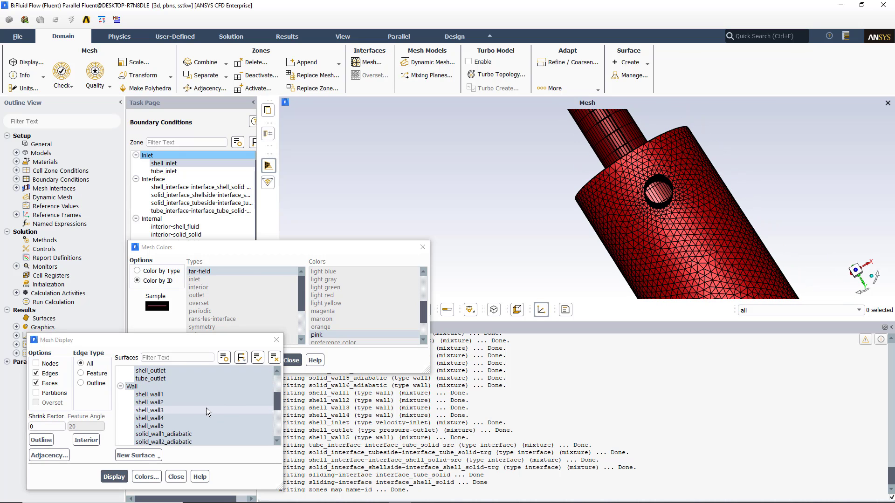
scroll(201, 406, up, 2)
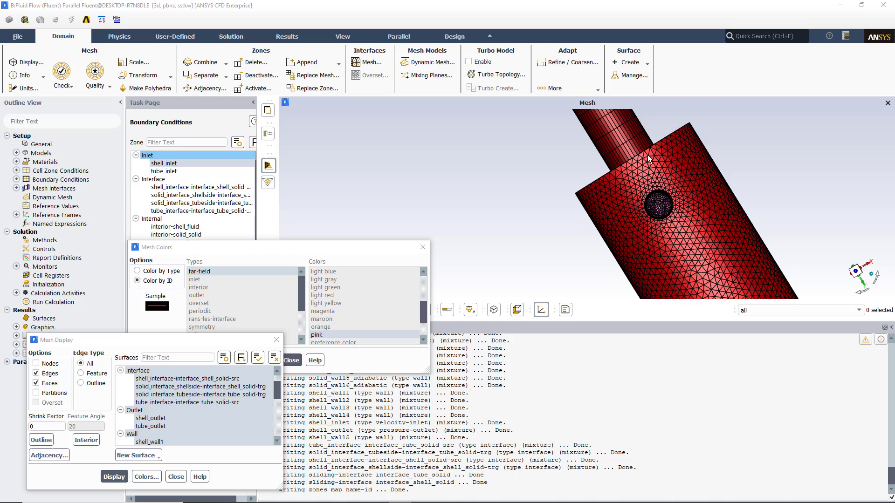
Rotate to the end face, enlarge the graphics window and zoom onto the pink side nozzle opening
drag(647, 154, 604, 275)
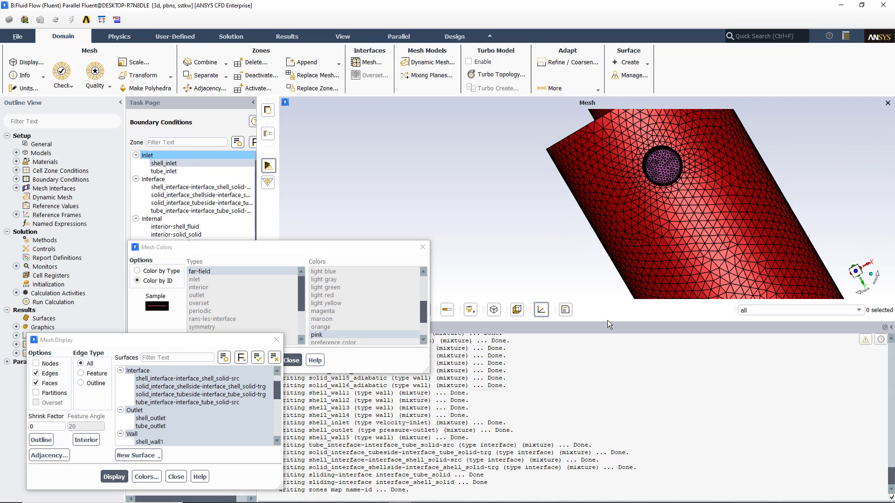
drag(609, 323, 609, 415)
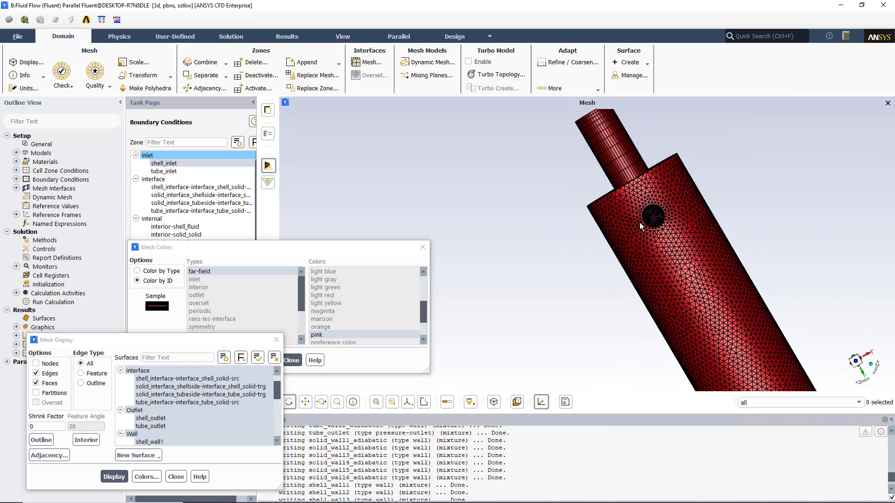
scroll(639, 222, up, 10)
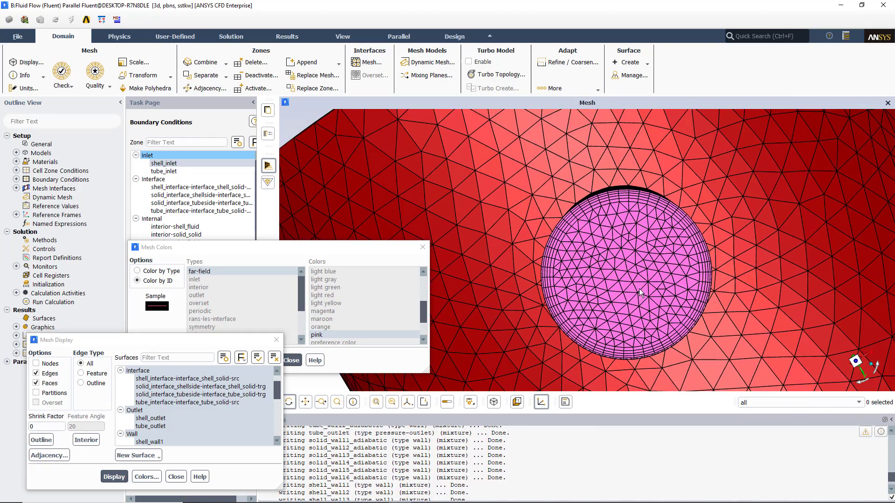
scroll(638, 276, up, 4)
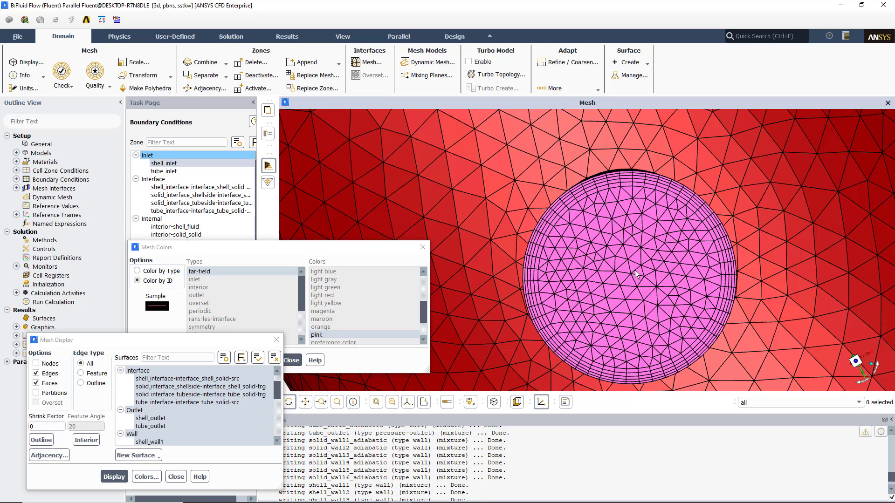